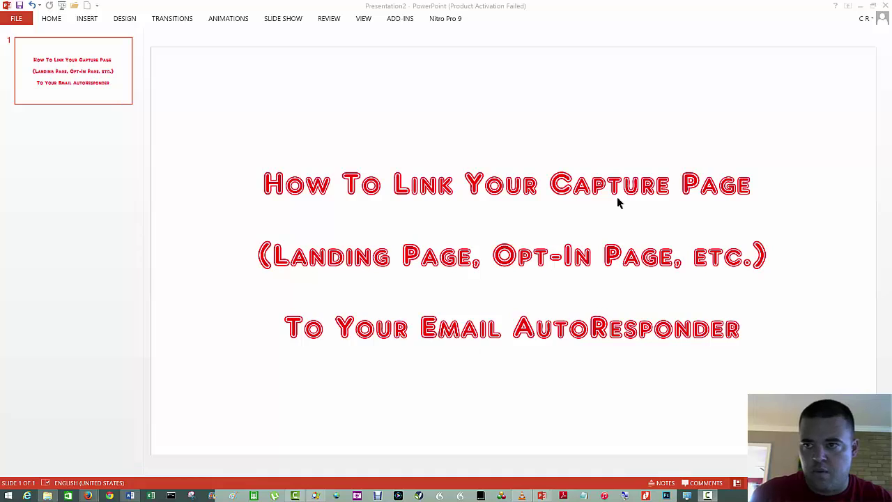
# Switch to the browser and open the page creation form in Landing Page Monkey.
pyautogui.click(859, 5)
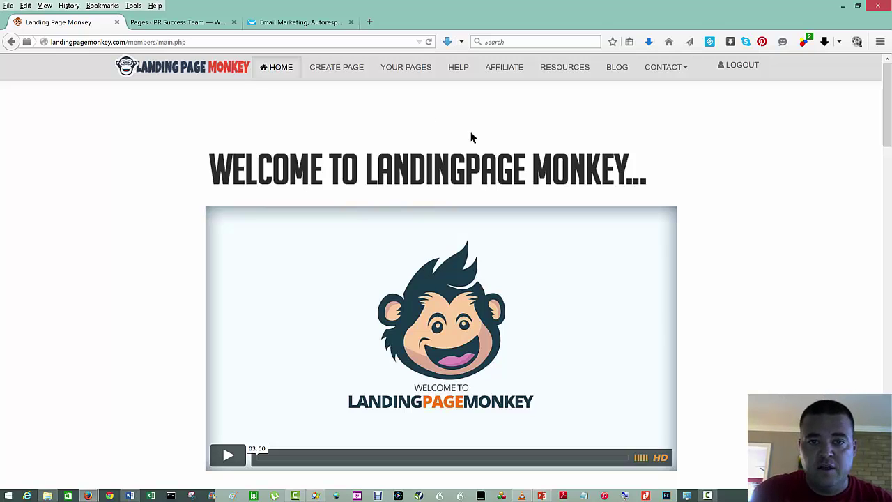
pyautogui.click(327, 67)
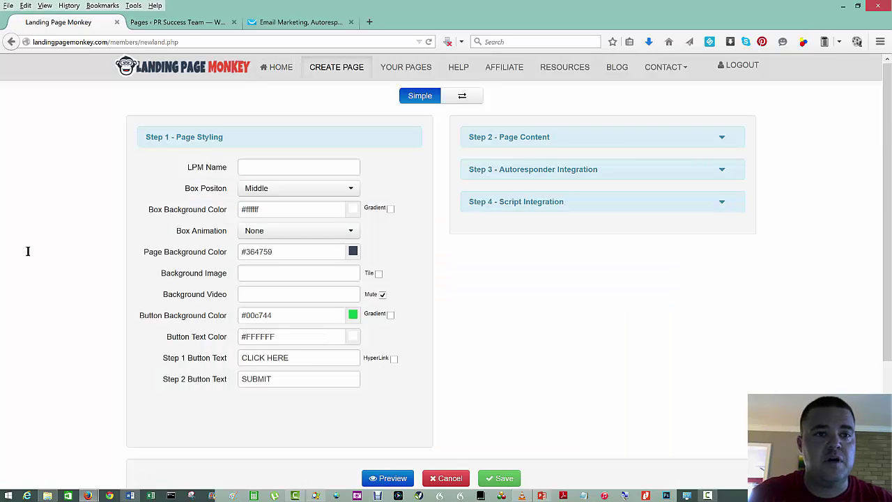
# Examine the opt-in form layout on the draft test page in the WordPress LiveEditor, and return to Landing Page Monkey.
pyautogui.click(198, 23)
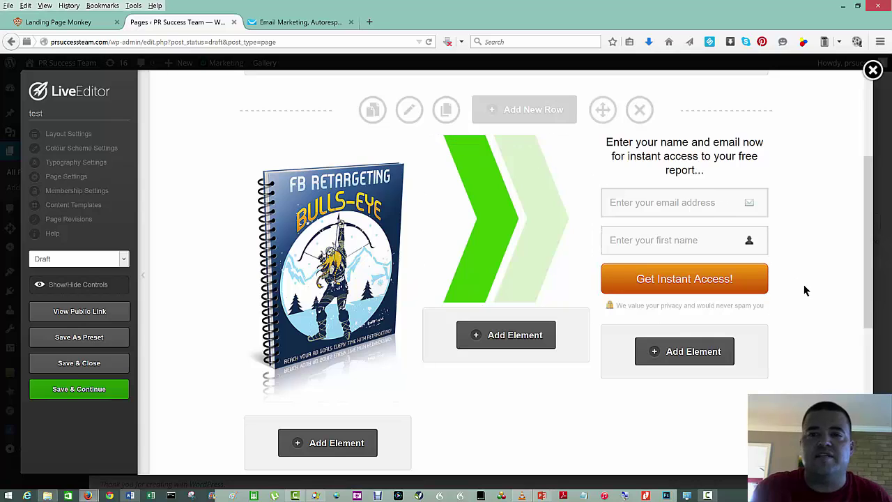
pyautogui.scroll(-2, 805, 291)
pyautogui.scroll(2, 805, 290)
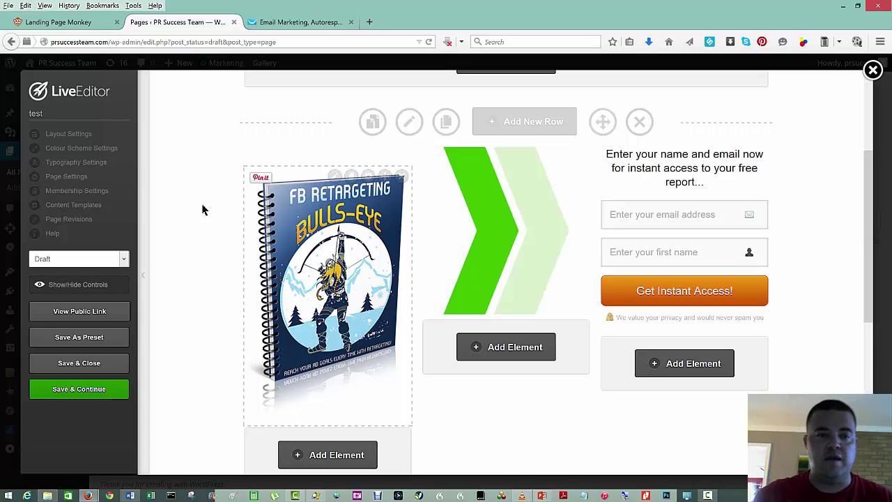
pyautogui.click(89, 24)
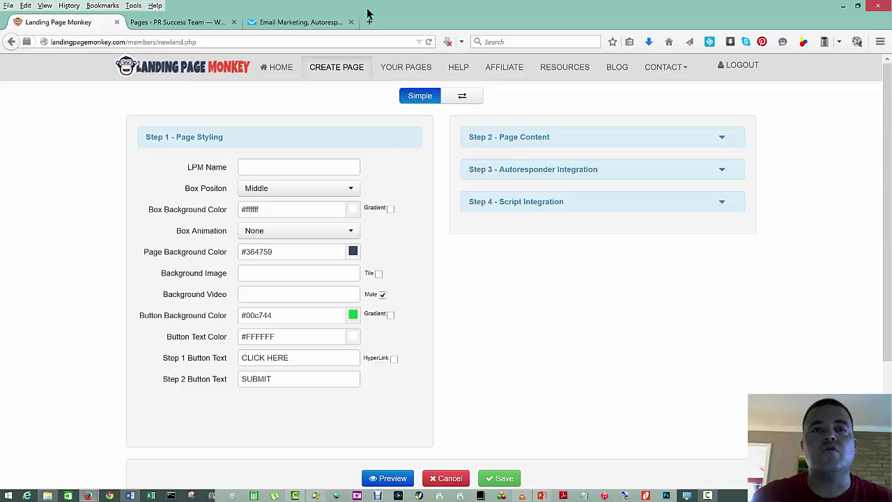
# Switch to GetResponse, create a new web form with the default design, and proceed to its settings.
pyautogui.click(310, 23)
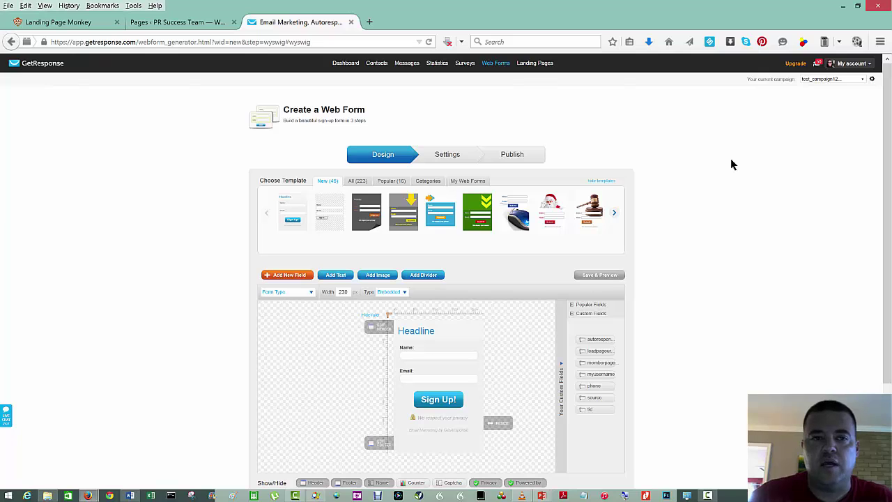
pyautogui.click(90, 26)
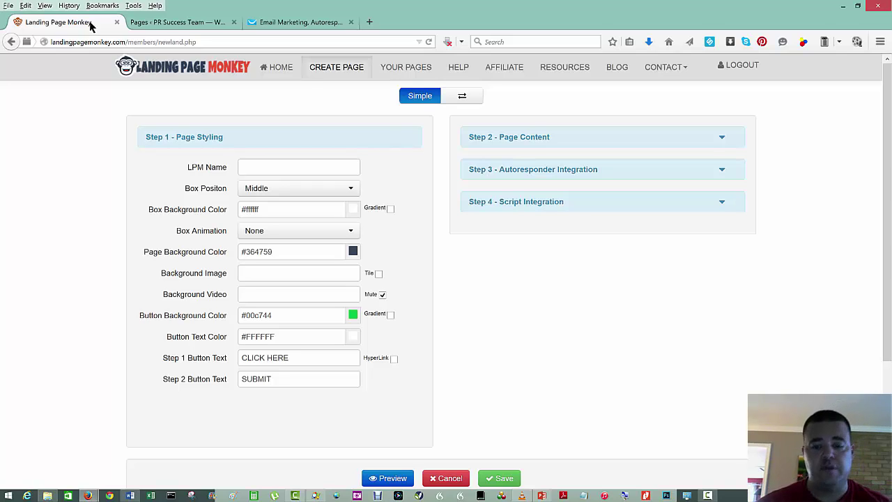
pyautogui.click(296, 22)
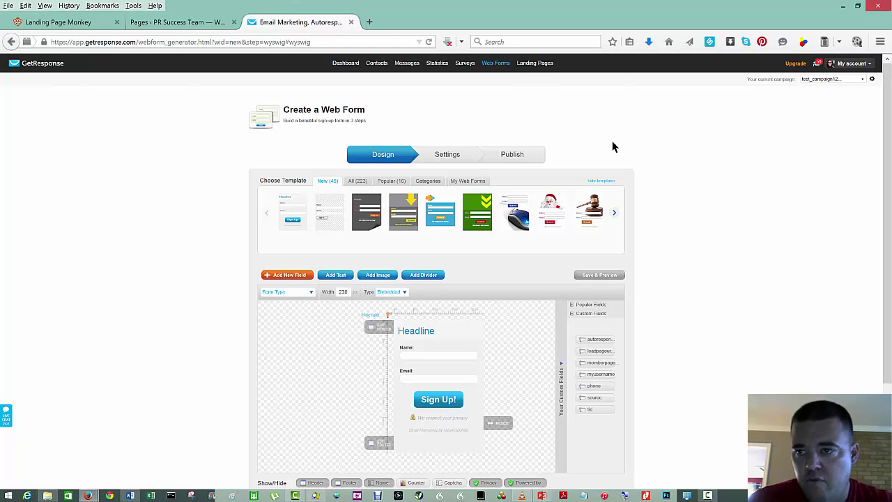
pyautogui.moveTo(484, 64)
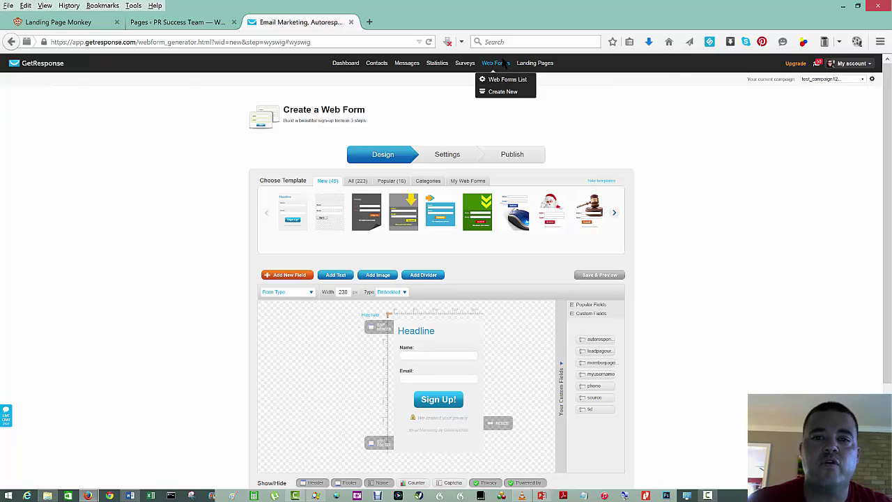
pyautogui.click(499, 94)
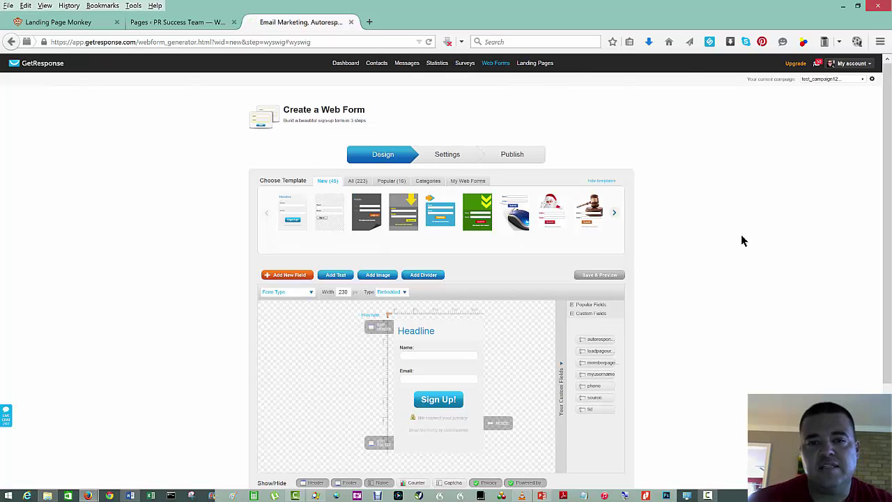
pyautogui.scroll(-3, 740, 239)
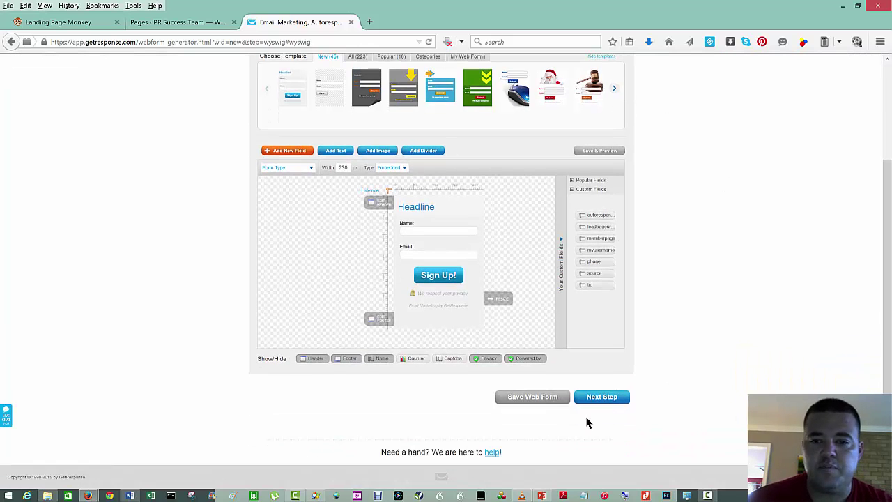
pyautogui.click(602, 400)
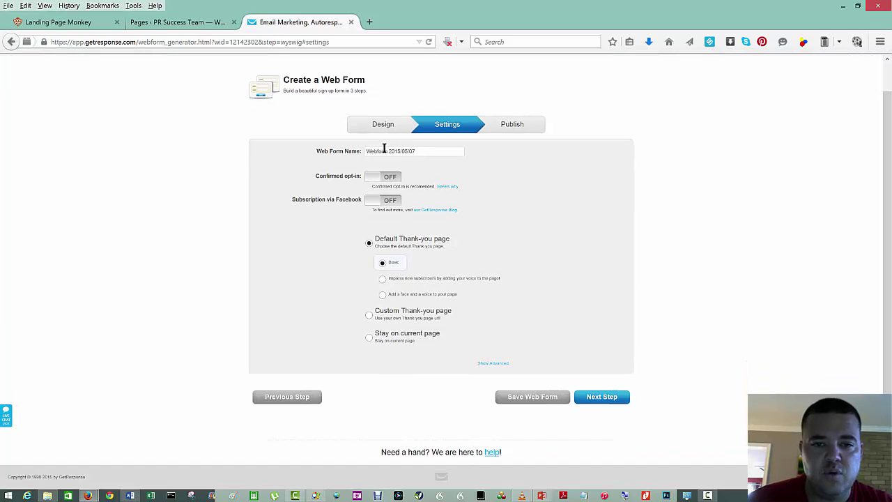
# Name the web form "test campaign" and proceed to the publishing options.
pyautogui.click(384, 150)
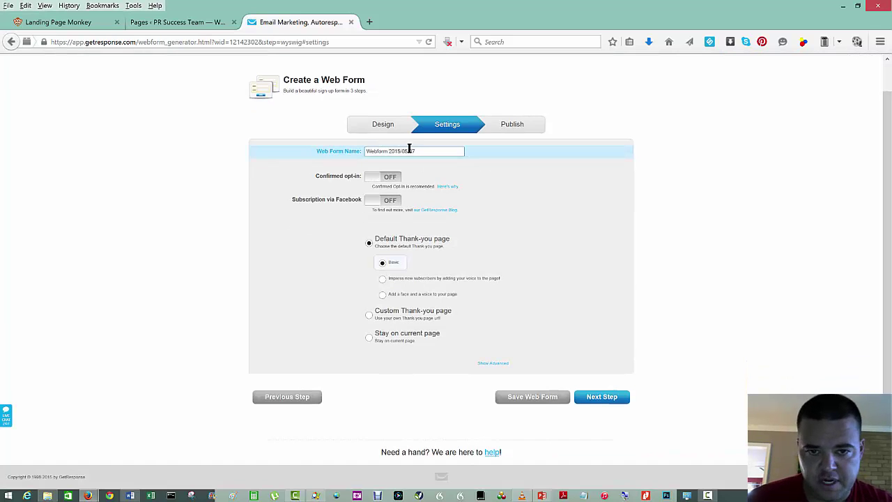
pyautogui.moveTo(417, 150); pyautogui.dragTo(364, 152)
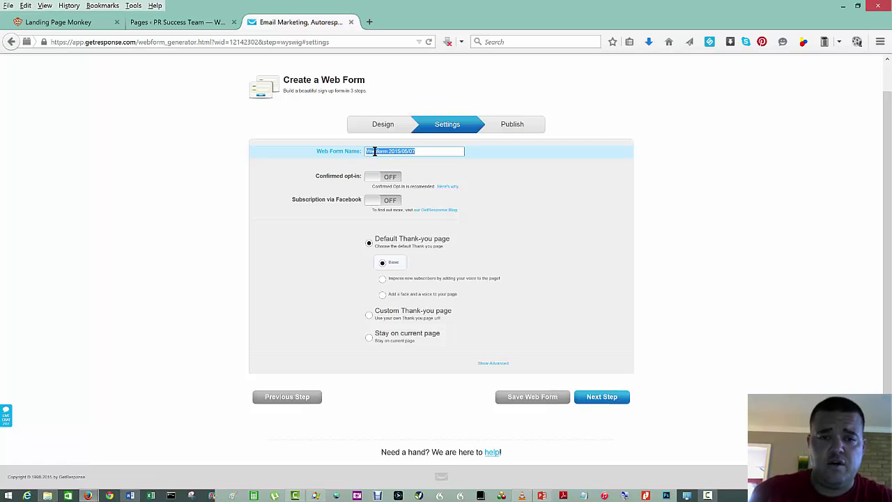
pyautogui.scroll(1, 375, 151)
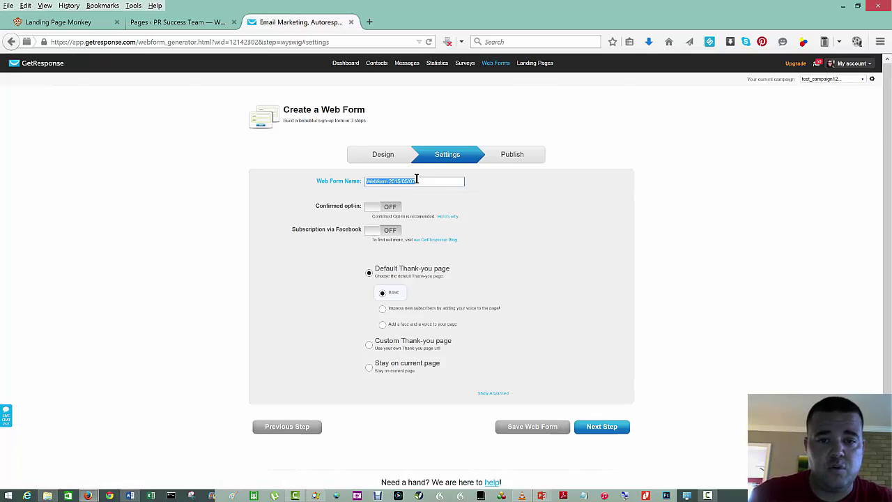
pyautogui.write('test')
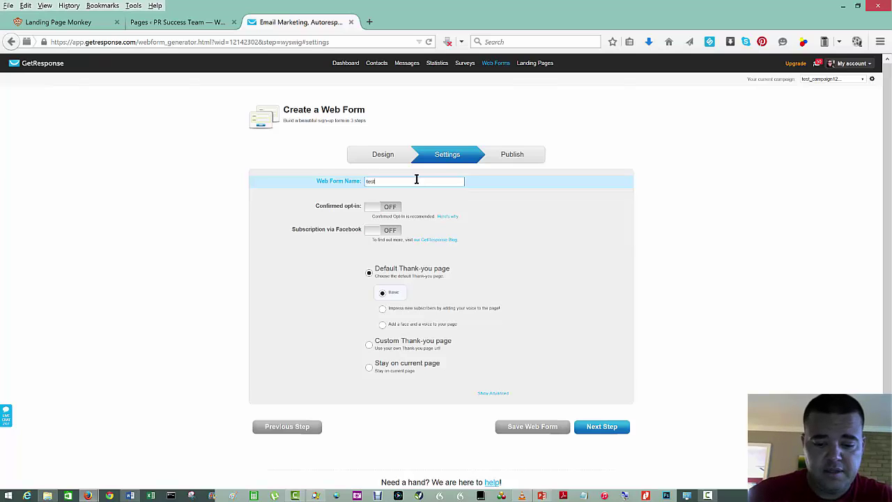
pyautogui.write(' campaign')
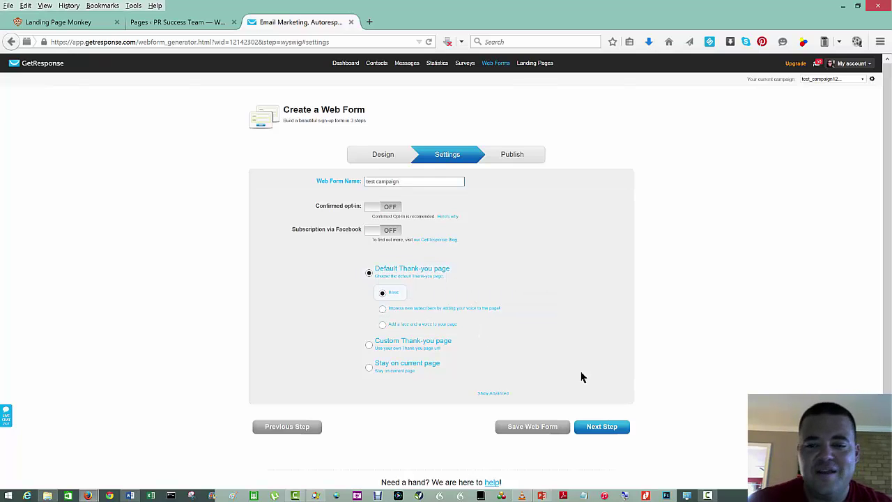
pyautogui.click(600, 428)
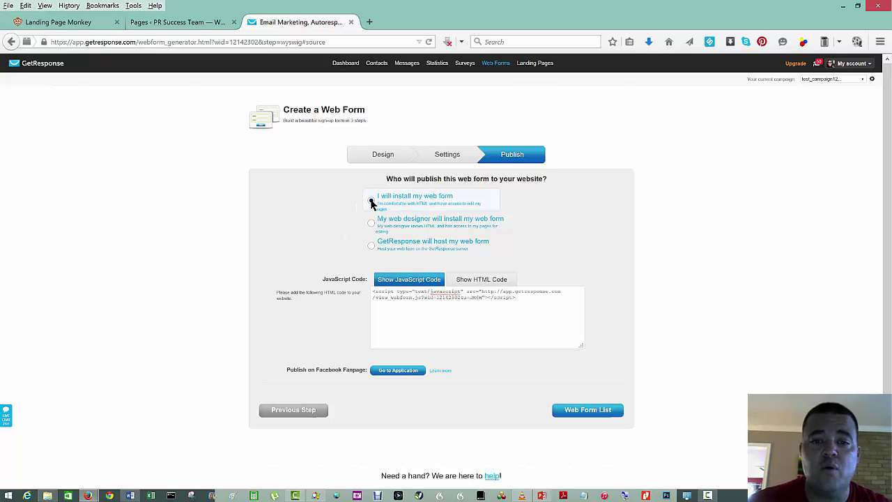
# Show the web form's HTML code instead of the JavaScript version and copy all of it.
pyautogui.click(487, 283)
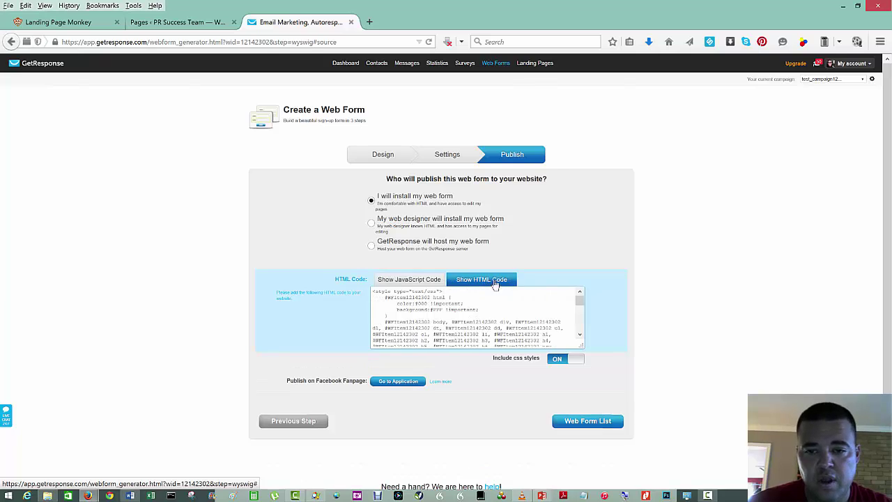
pyautogui.click(460, 315)
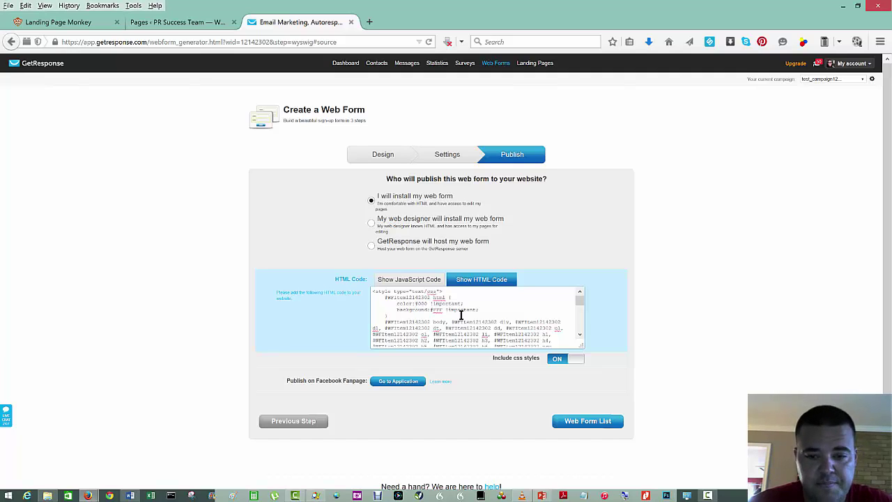
pyautogui.hotkey('ctrl', 'a')
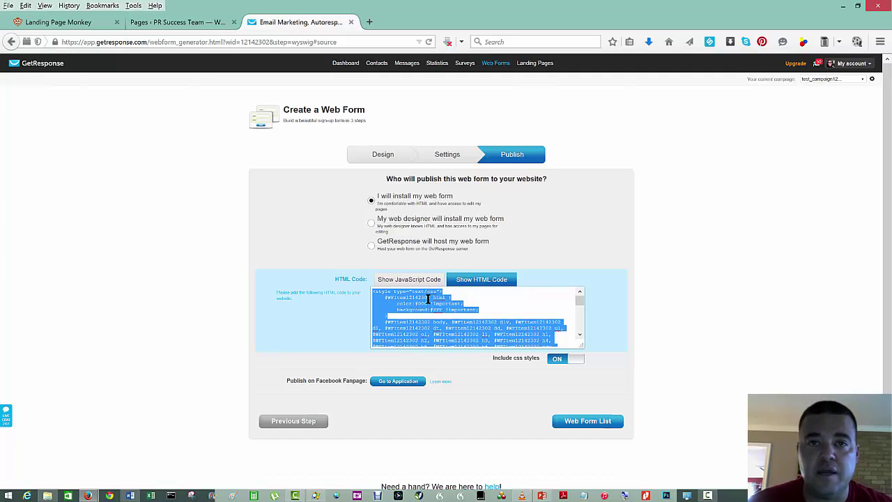
# Return to Landing Page Monkey, expand the Step 3 Autoresponder Integration settings, and review the name and email placeholders.
pyautogui.click(81, 25)
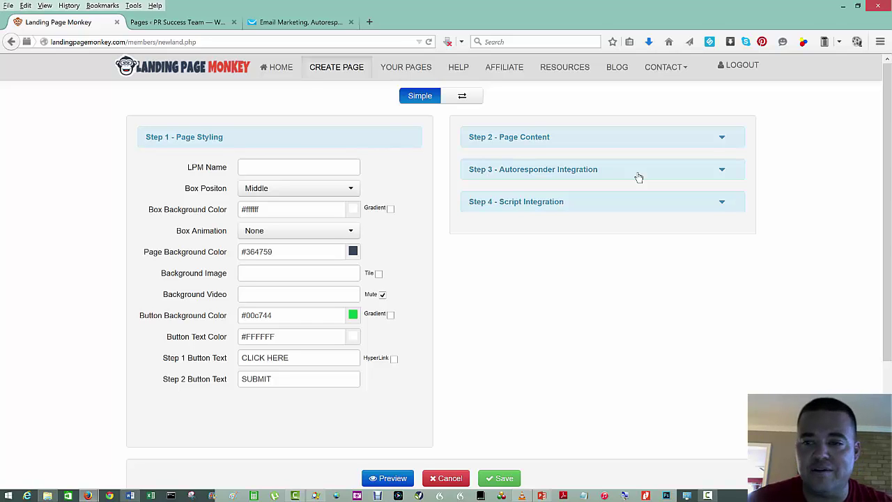
pyautogui.click(721, 170)
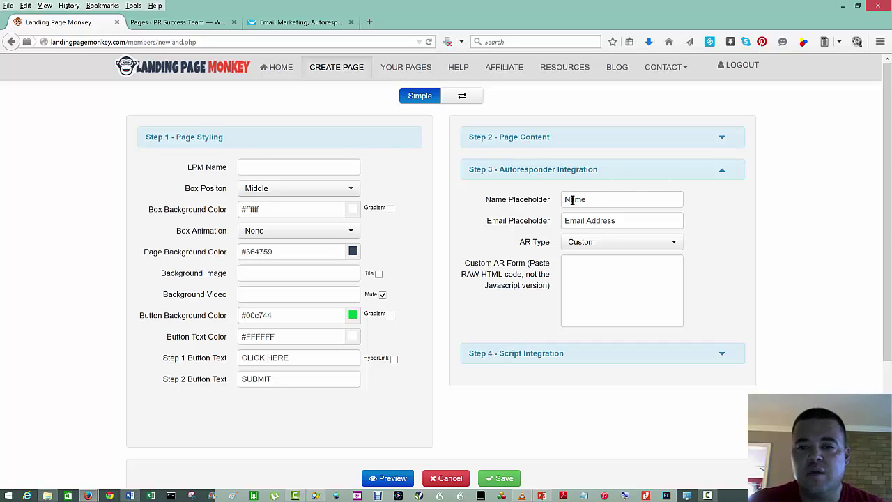
pyautogui.moveTo(587, 199)
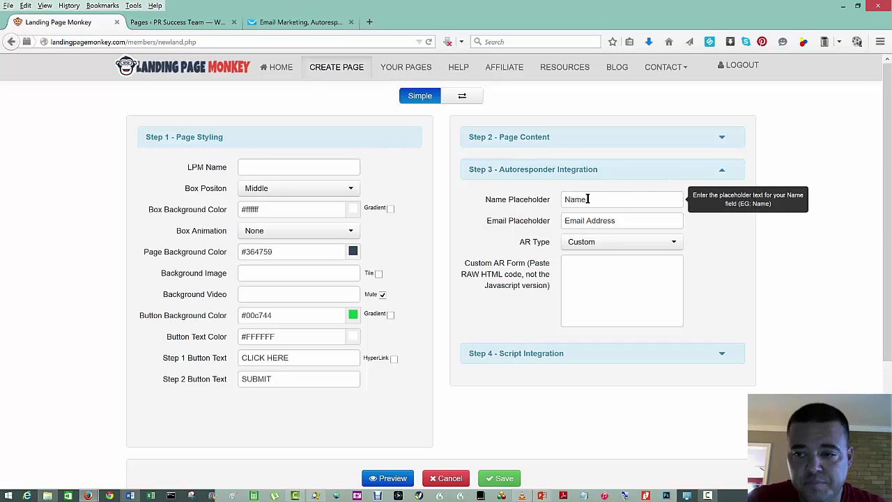
pyautogui.moveTo(589, 220)
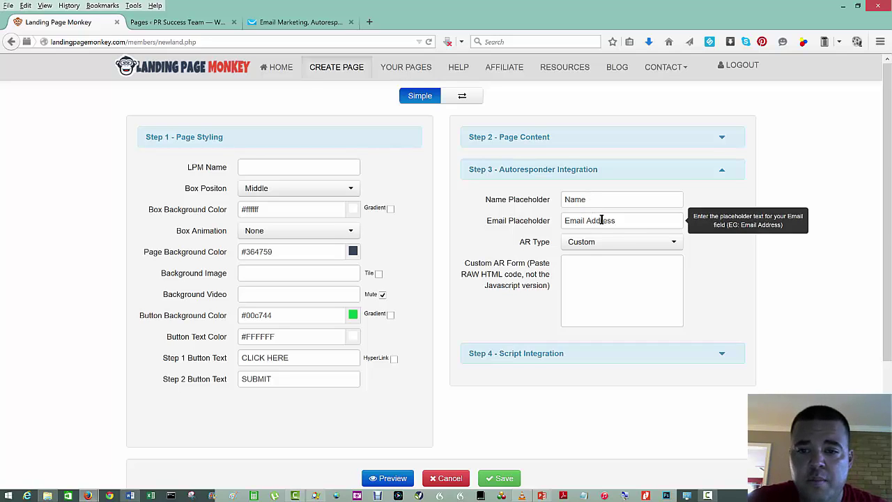
# Set the AR type to GetResponse to view its fields, and set it back to Custom.
pyautogui.click(669, 245)
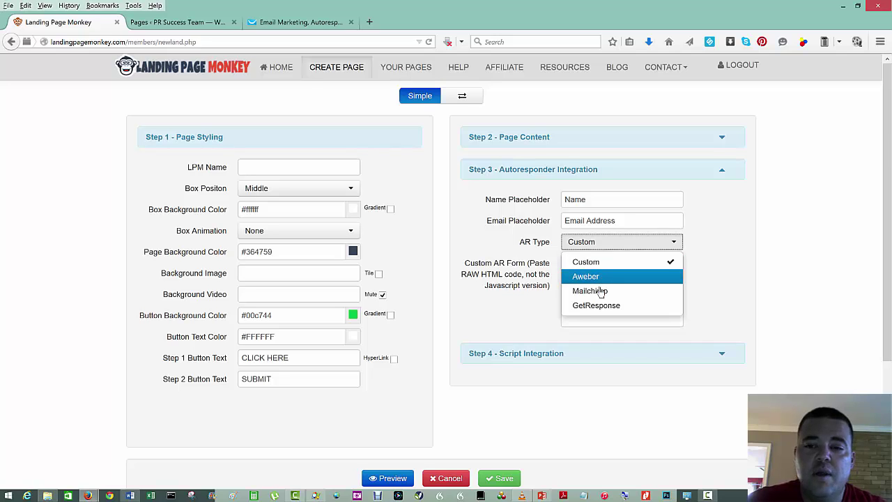
pyautogui.click(600, 306)
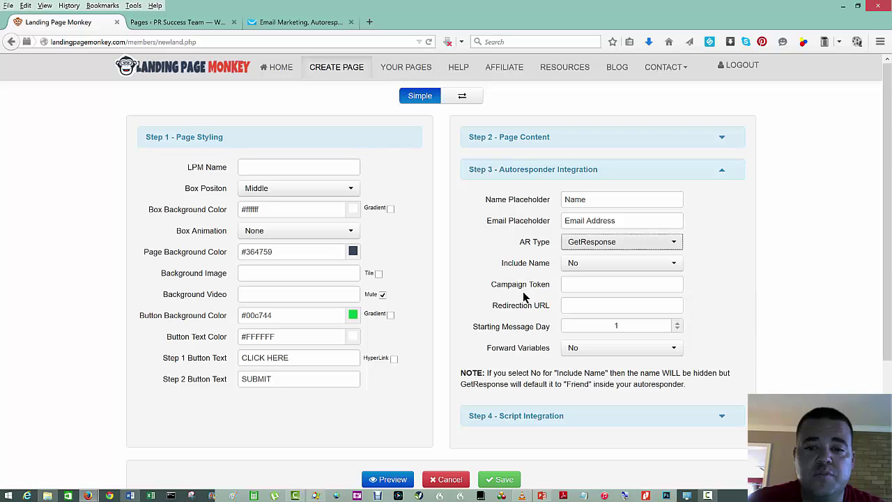
pyautogui.click(670, 241)
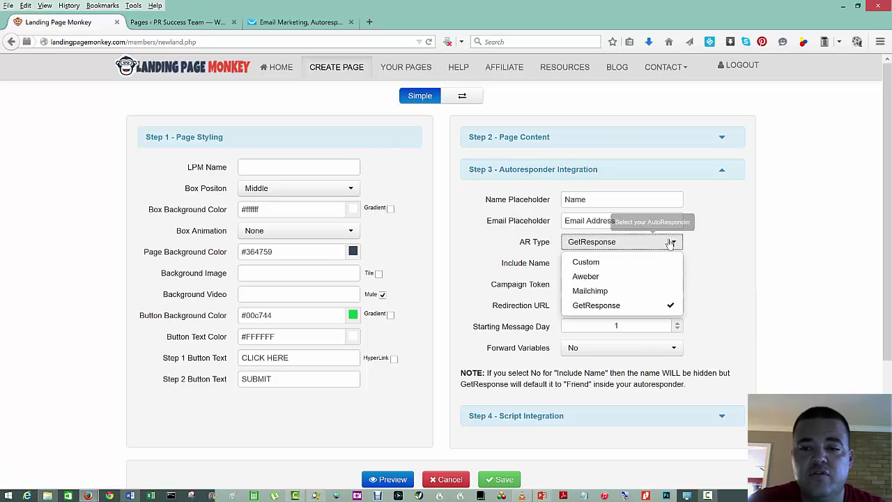
pyautogui.click(616, 263)
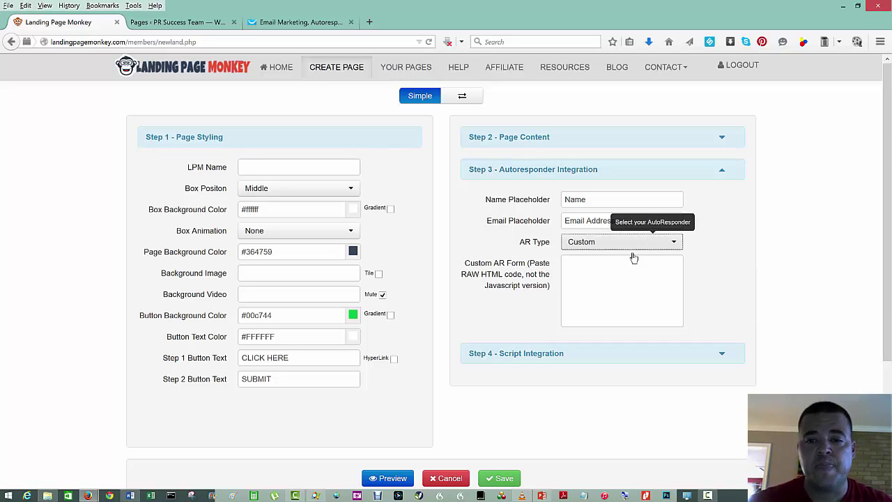
# Paste the copied GetResponse web form code into the Custom AR Form field and check it through to the end.
pyautogui.click(594, 275)
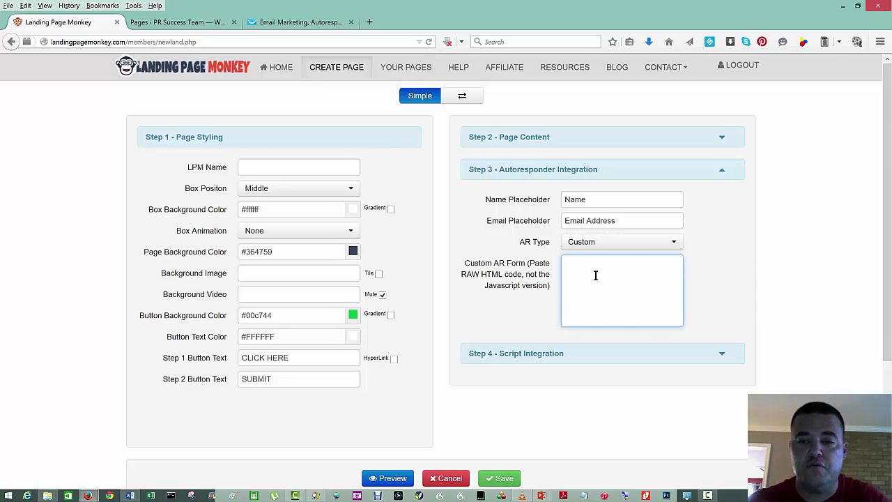
pyautogui.write('<script type="text/javascript" src="http://app.getresponse.com/view_webform.js?wid=12142302&mg_param1=1&u=JM6H"></script>')
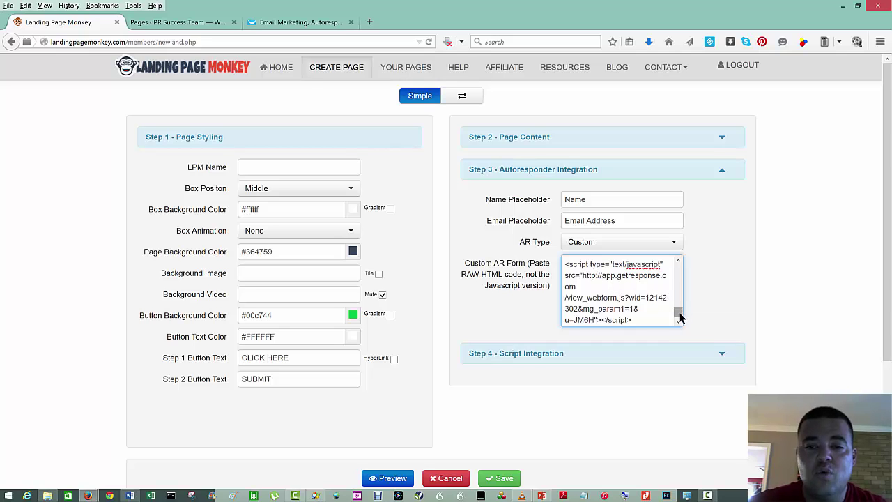
pyautogui.moveTo(679, 316)
pyautogui.mouseDown()
pyautogui.moveTo(679, 271)
pyautogui.moveTo(677, 322)
pyautogui.mouseUp()
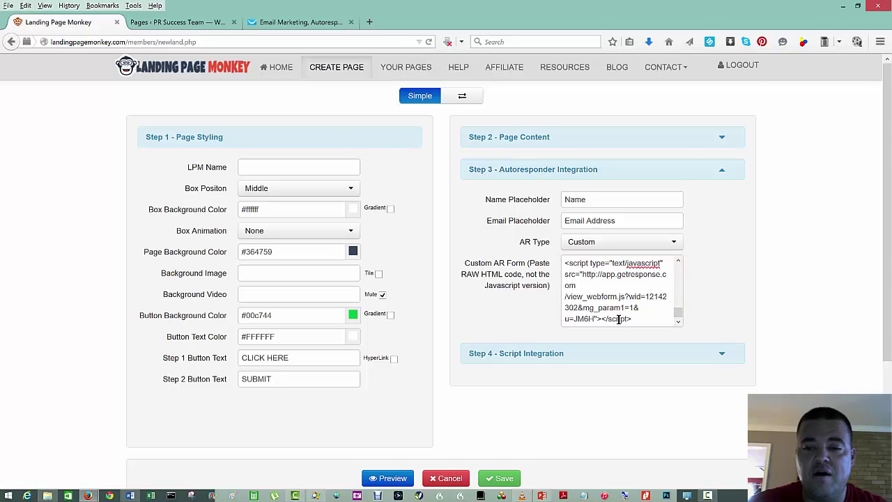
pyautogui.scroll(-3, 618, 319)
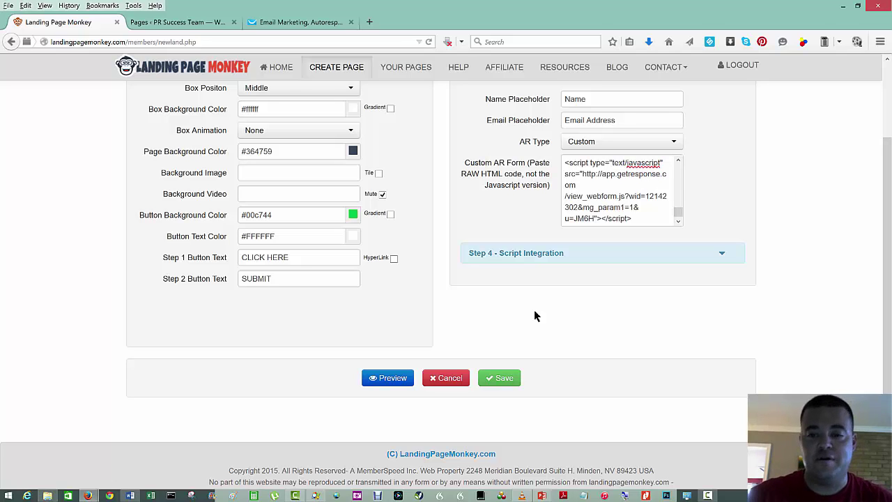
pyautogui.scroll(3, 534, 309)
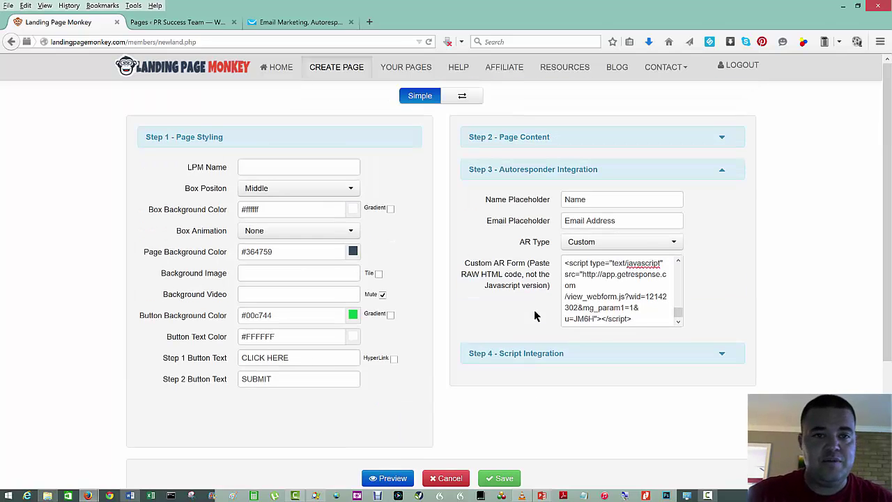
# Switch to the WordPress LiveEditor page, open the optin box element for editing, and set its integration type to Custom form.
pyautogui.click(186, 24)
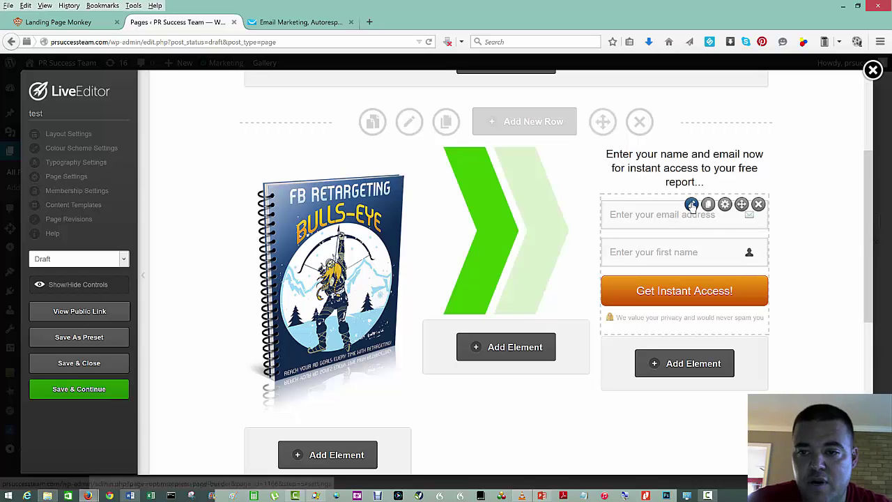
pyautogui.click(691, 205)
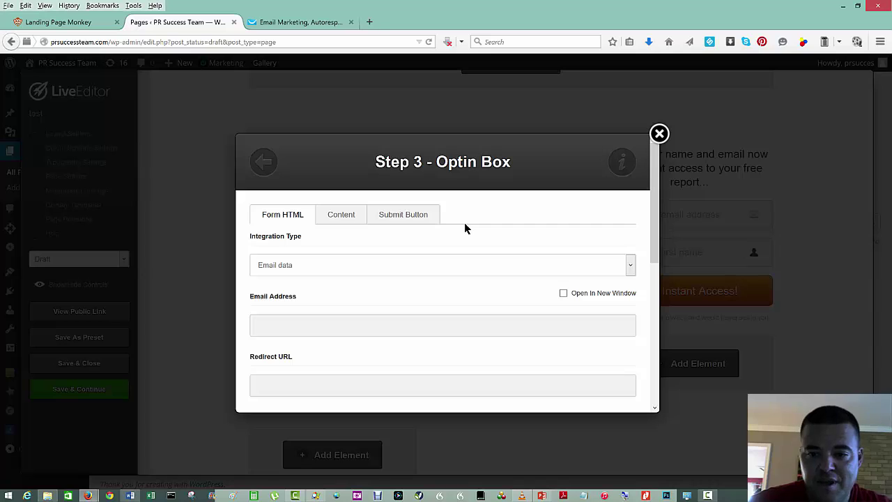
pyautogui.scroll(-1, 465, 224)
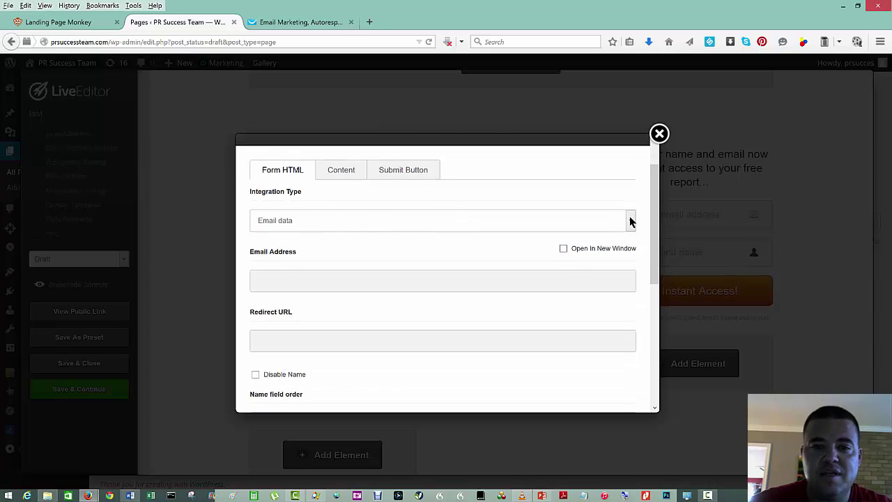
pyautogui.click(630, 221)
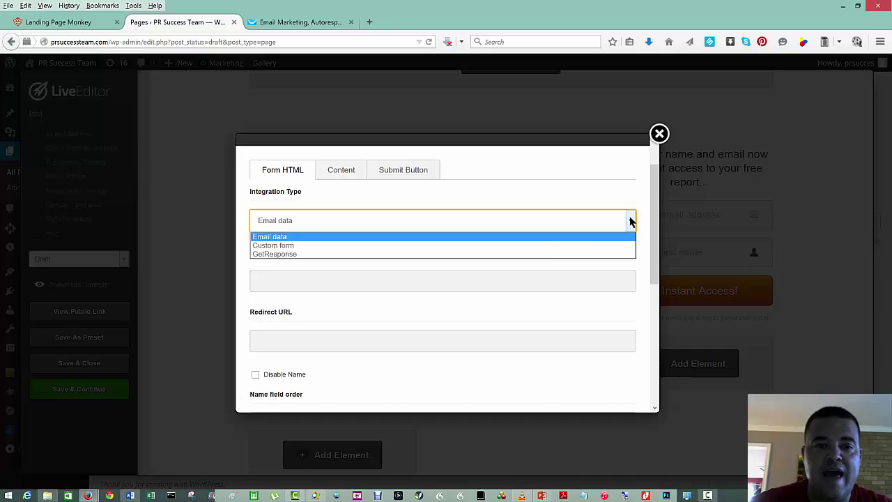
pyautogui.click(296, 246)
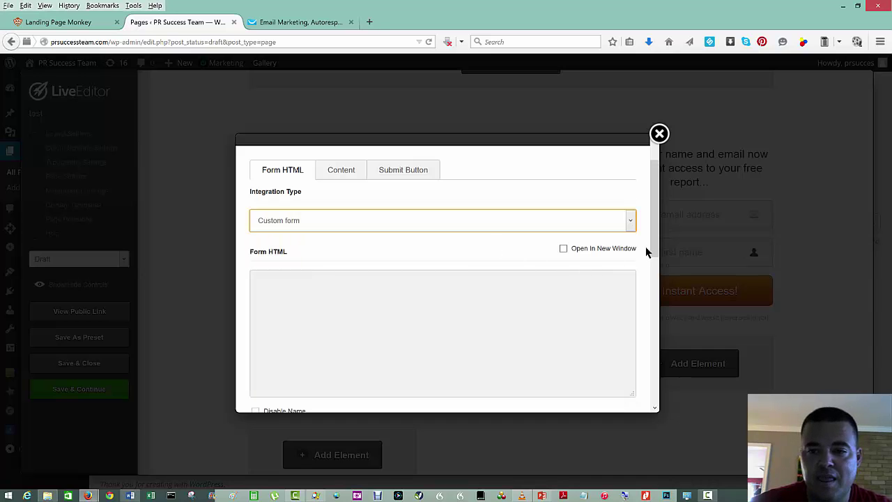
pyautogui.click(631, 222)
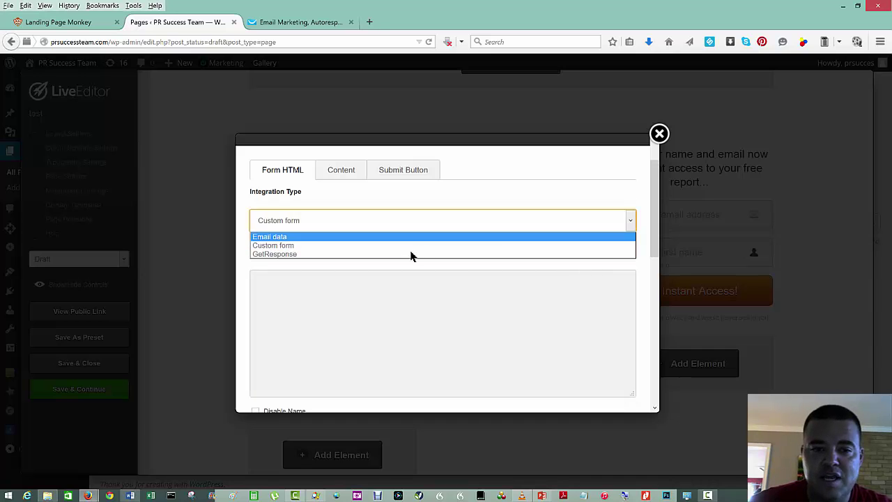
pyautogui.click(298, 245)
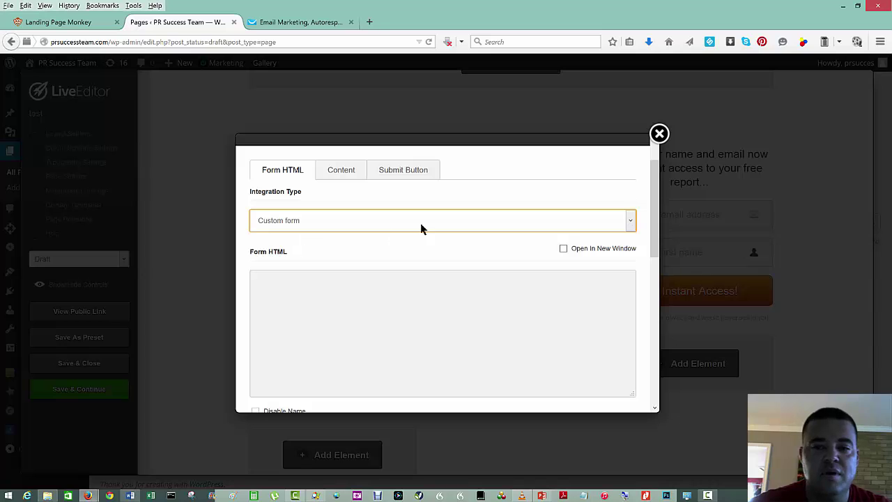
# Paste the copied GetResponse web form code into the optin box's Form HTML field.
pyautogui.click(397, 240)
pyautogui.scroll(-3, 396, 244)
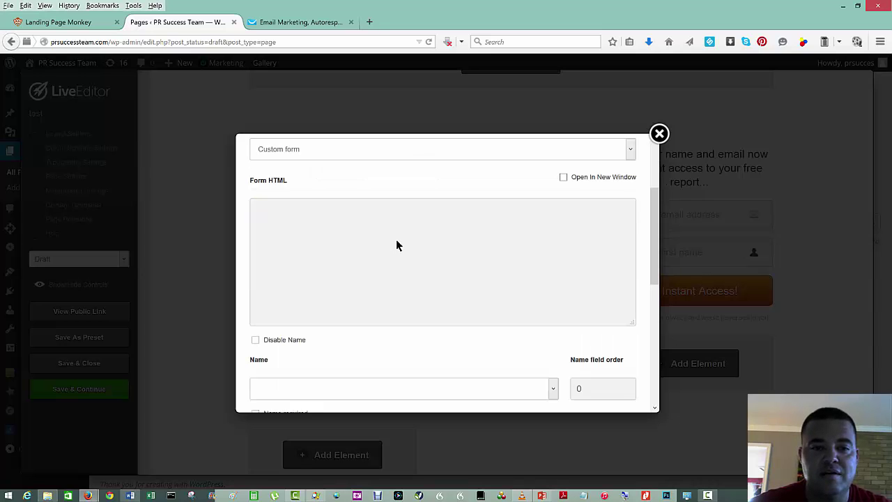
pyautogui.click(296, 191)
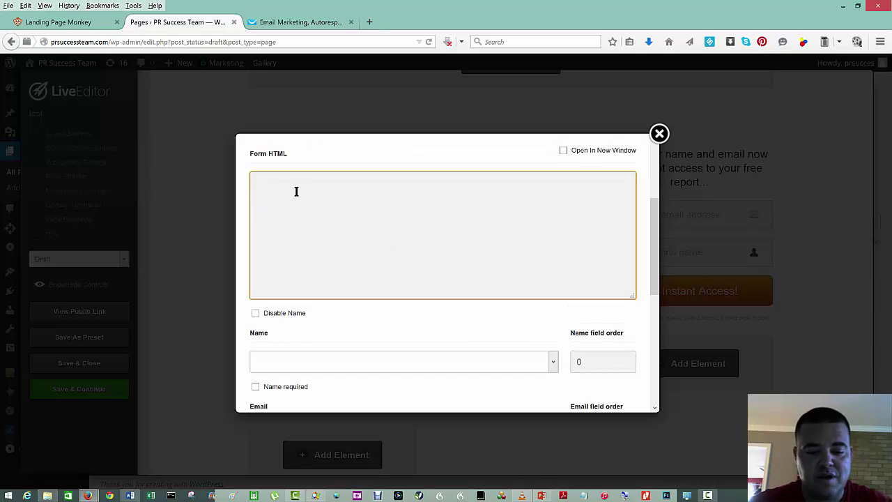
pyautogui.hotkey('ctrl', 'v')
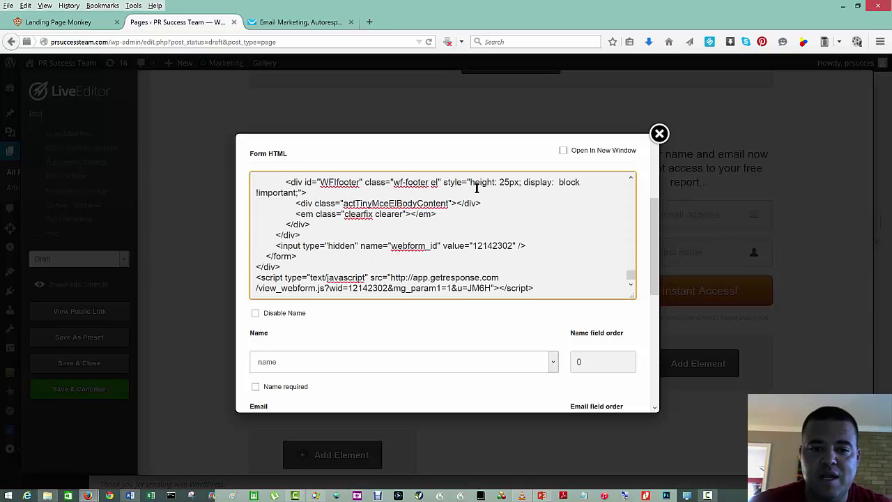
# Make the name field required in the optin box.
pyautogui.scroll(-2, 519, 312)
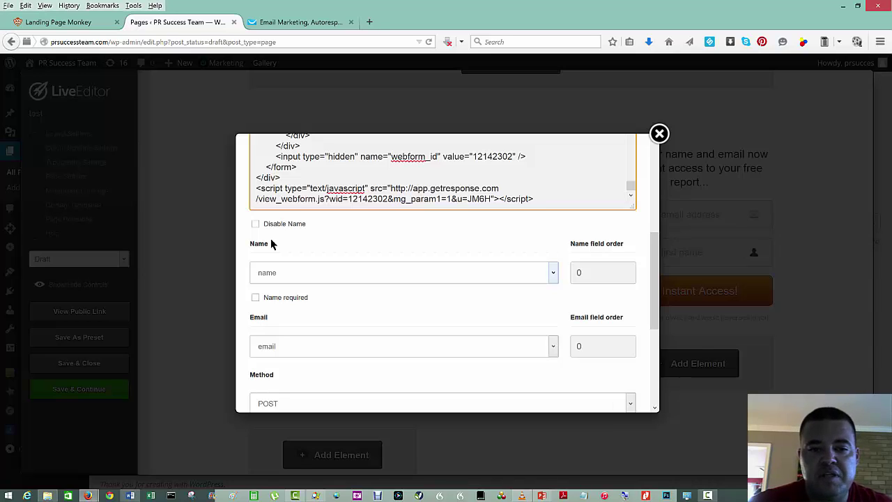
pyautogui.click(256, 297)
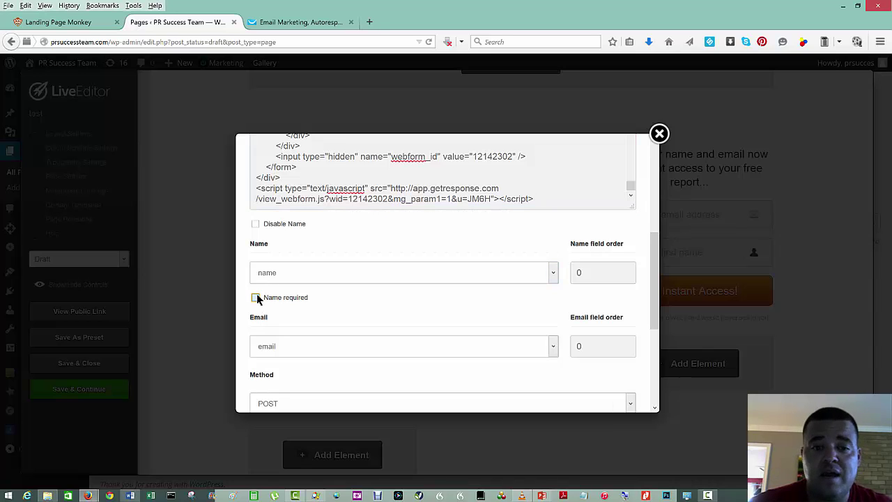
pyautogui.click(255, 297)
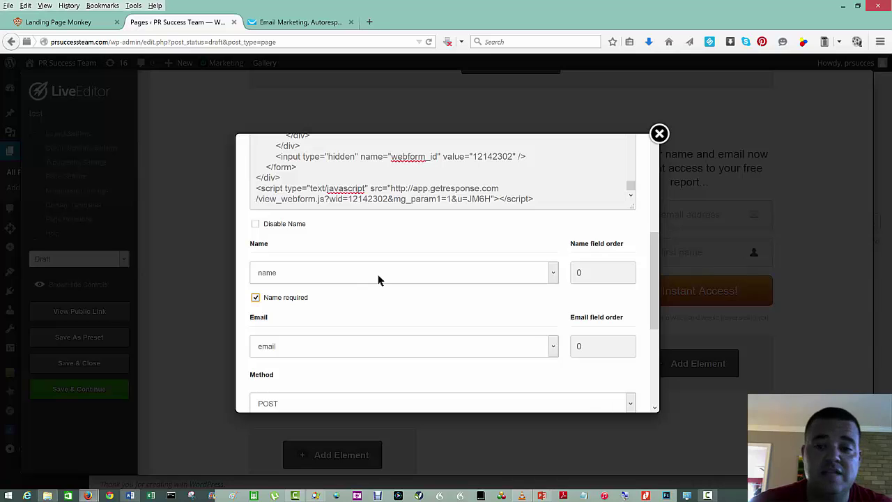
# Review the optin box's email, method and form URL settings, and insert the configured box into the page.
pyautogui.scroll(-1, 378, 279)
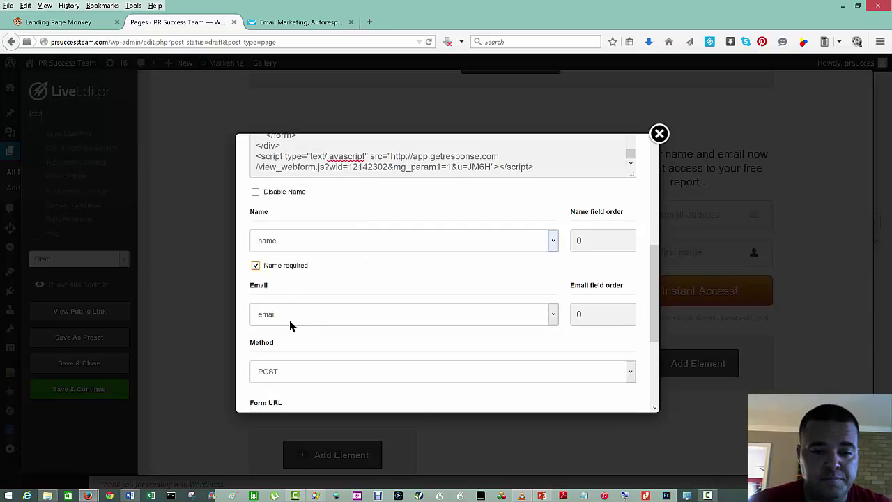
pyautogui.scroll(-4, 291, 325)
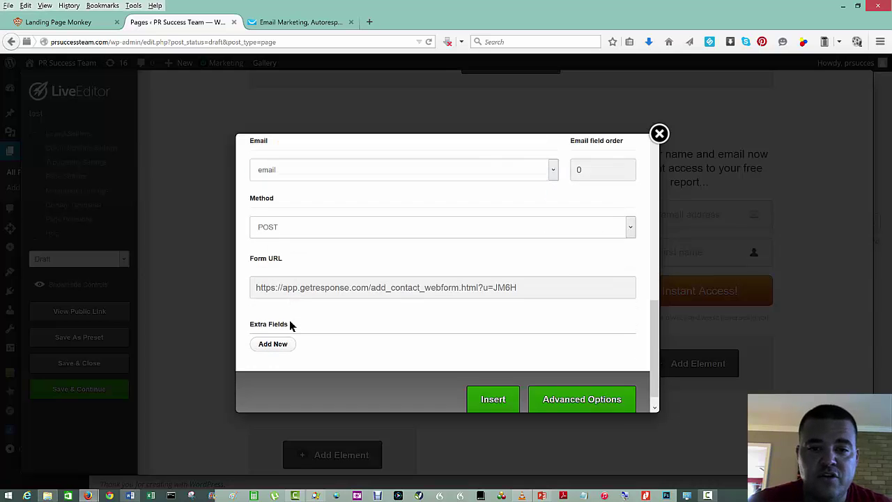
pyautogui.scroll(10, 291, 325)
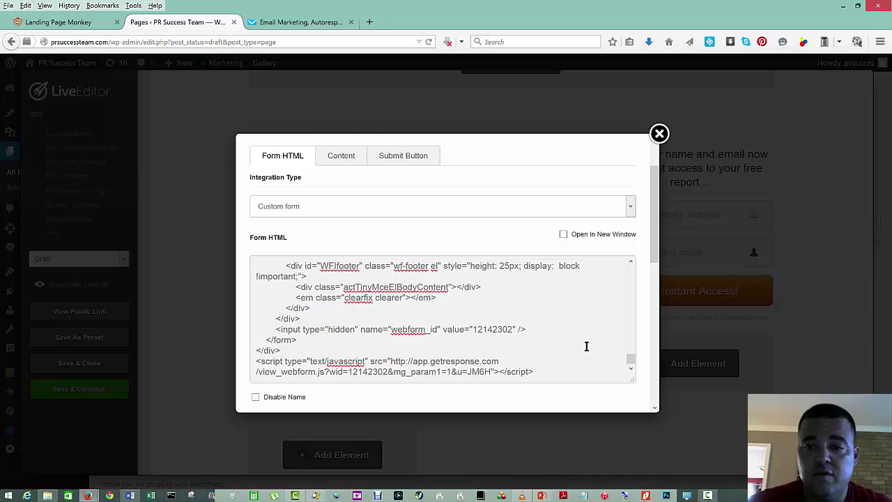
pyautogui.scroll(-5, 642, 307)
pyautogui.scroll(-3, 641, 307)
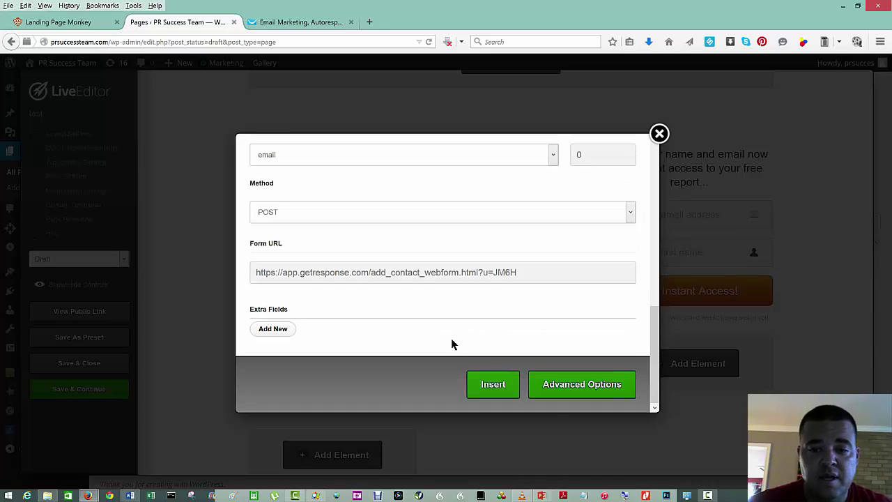
pyautogui.click(483, 387)
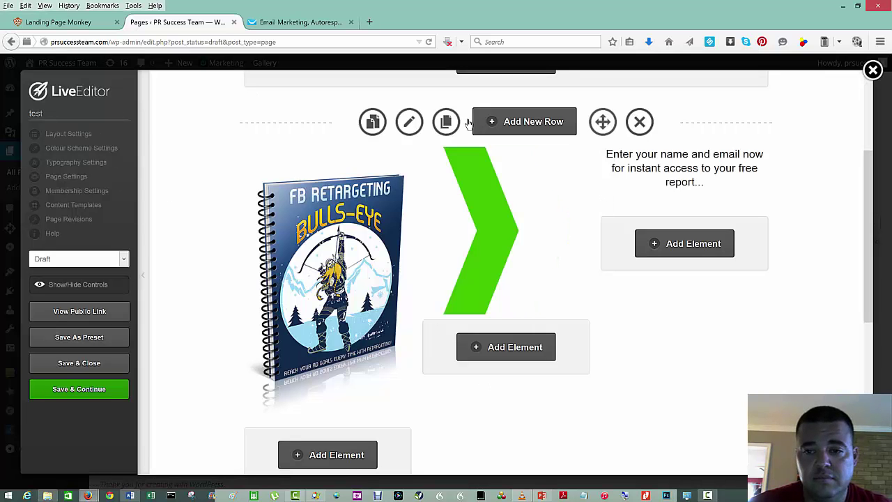
# Open the page's layout settings, update them, and close the save confirmation.
pyautogui.click(72, 135)
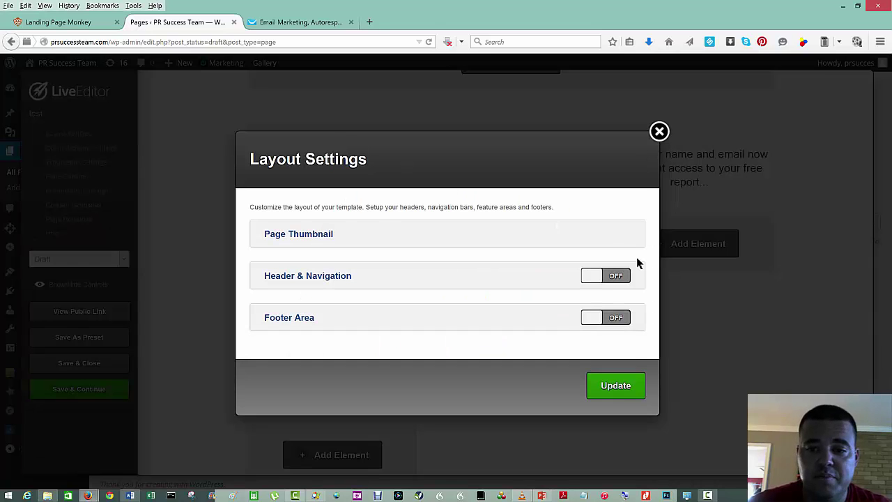
pyautogui.click(611, 379)
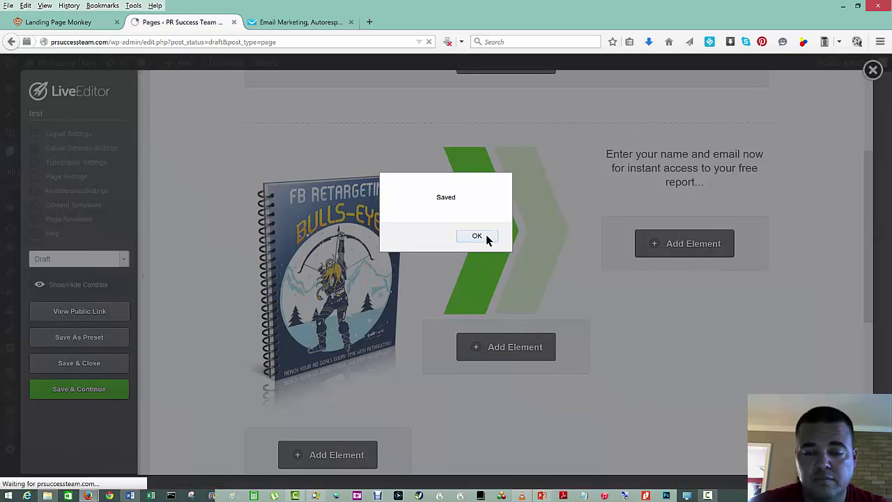
pyautogui.click(486, 236)
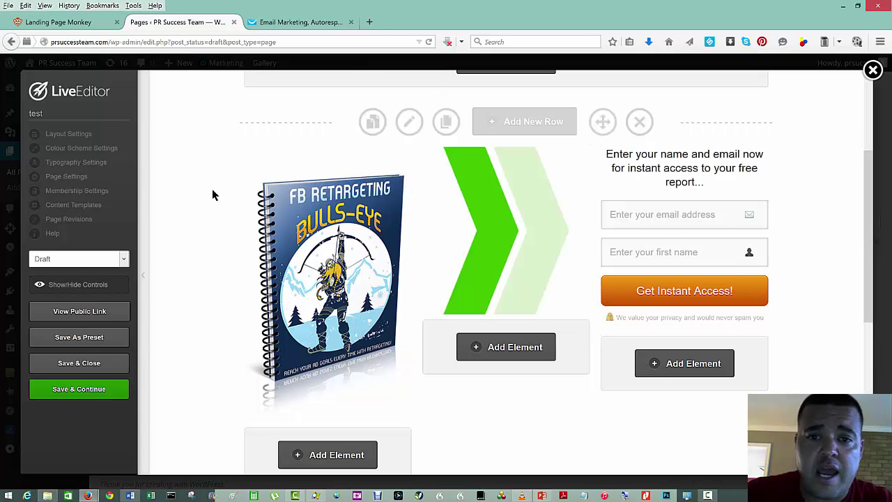
# Compare the pasted code in Landing Page Monkey with the GetResponse web form's HTML code, and return to the LiveEditor page.
pyautogui.click(64, 22)
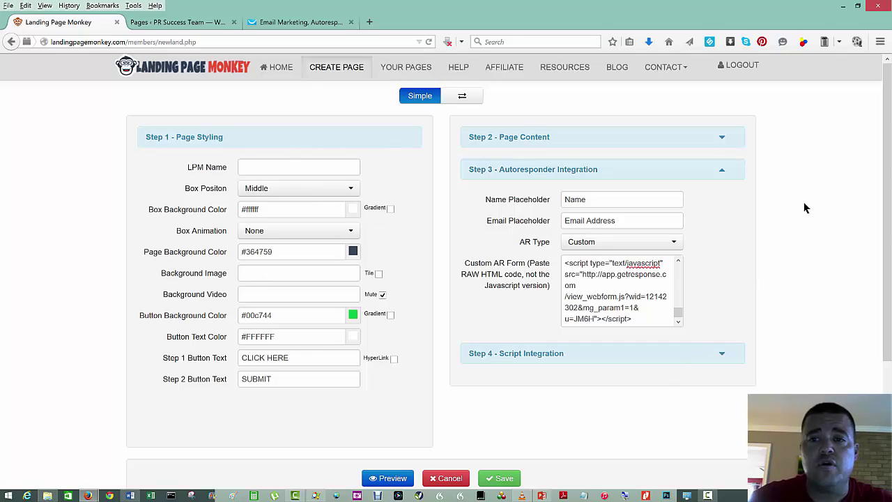
pyautogui.click(312, 23)
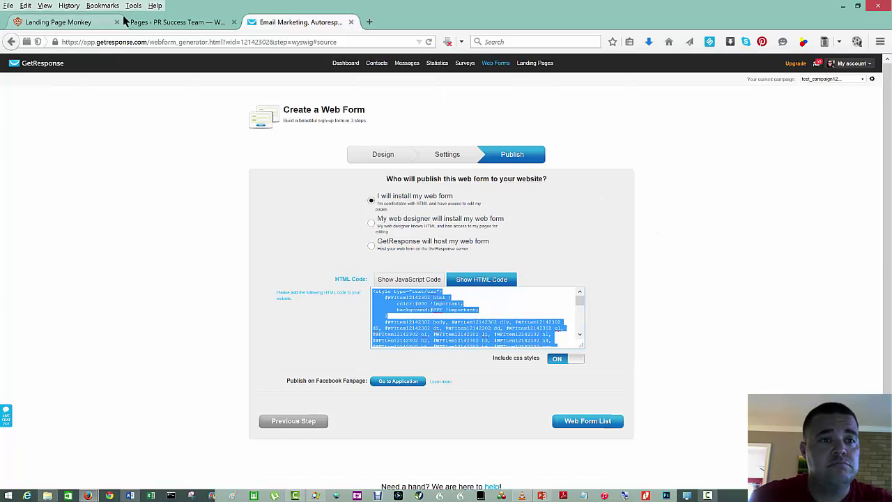
pyautogui.click(100, 22)
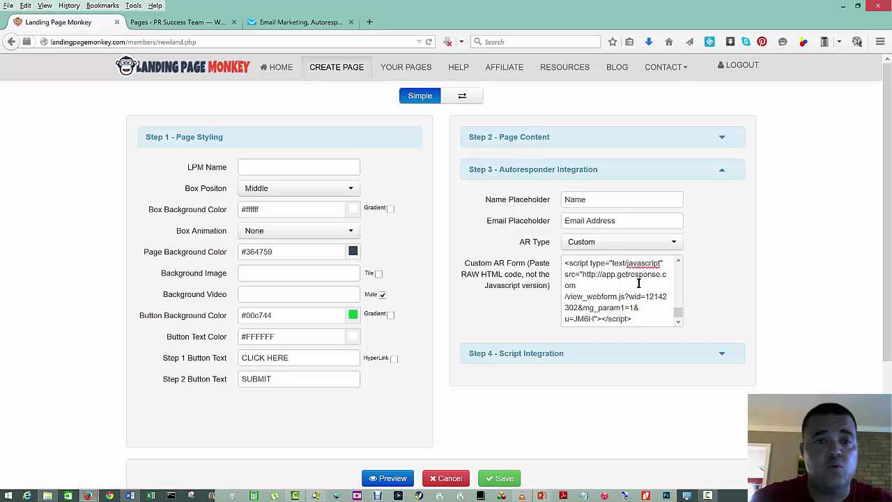
pyautogui.click(185, 24)
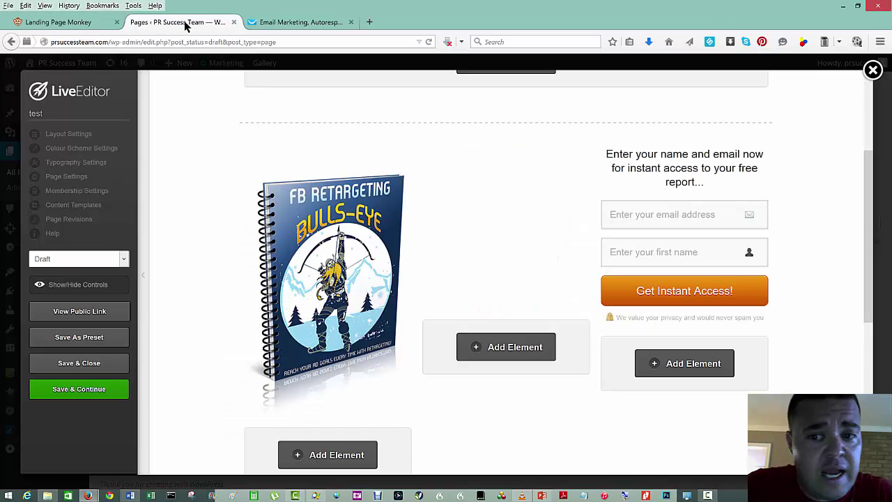